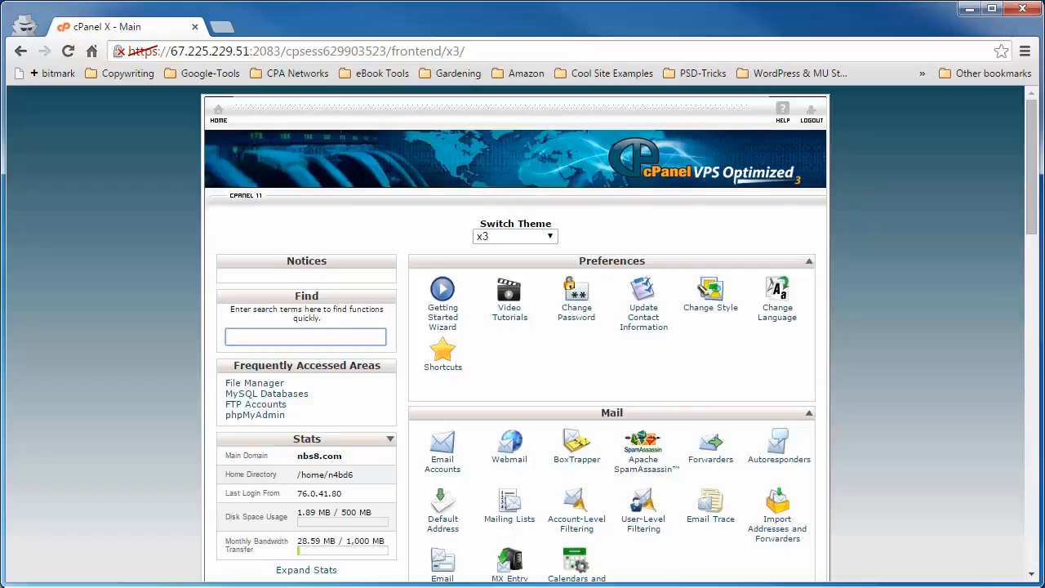
Scroll down to Software and Services and launch the Softaculous installer
scroll(859, 503, down, 7)
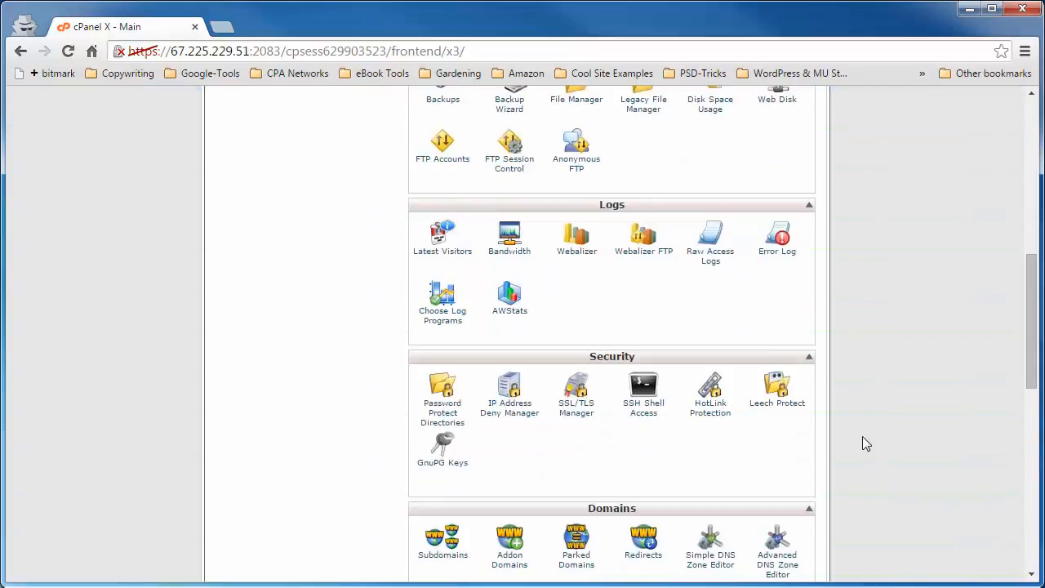
scroll(577, 382, down, 4)
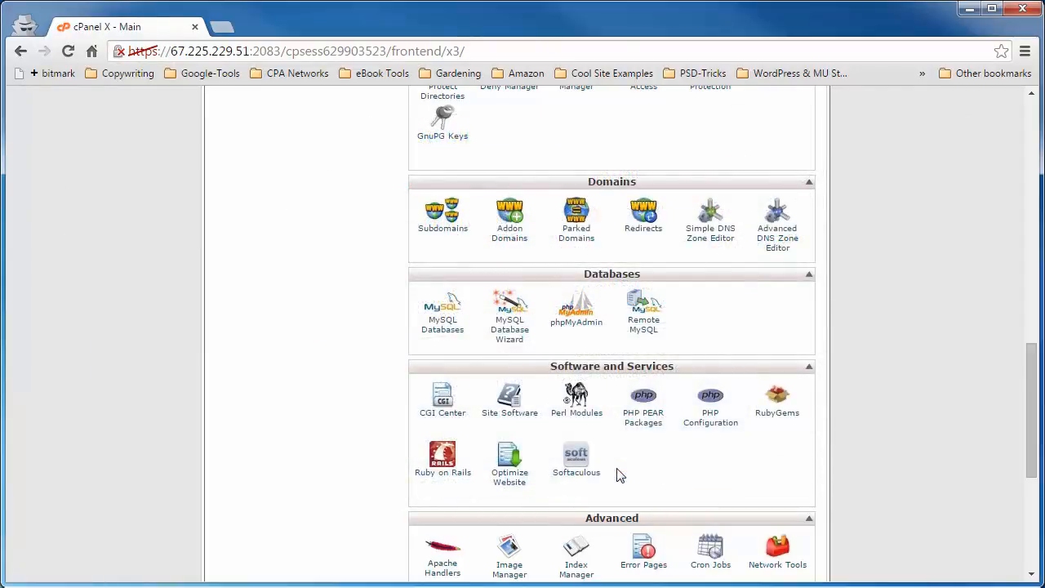
click(575, 479)
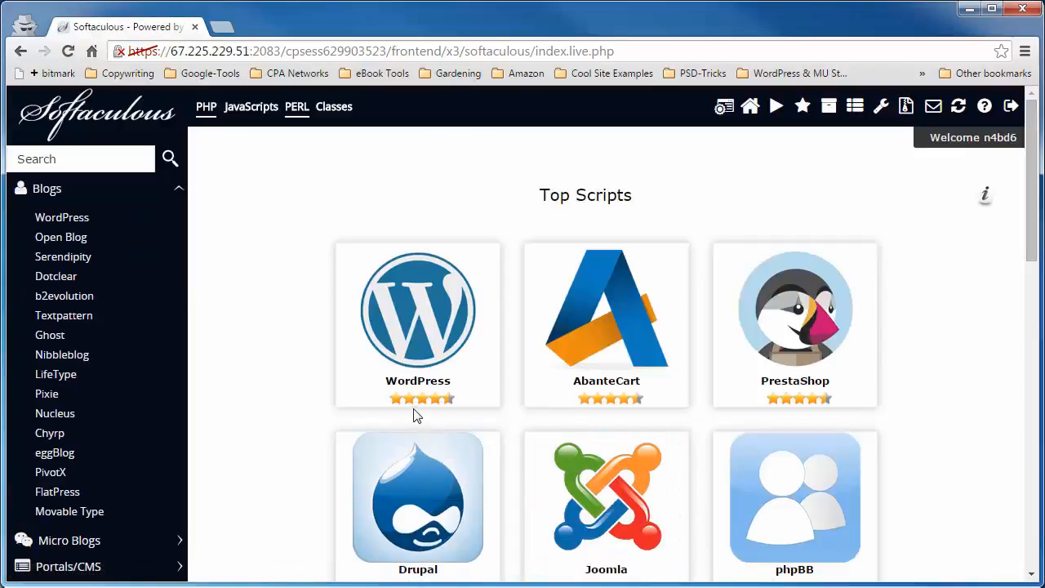
Open Softaculous's WordPress install form, defaulting to nbs8.com with directory wp
mouse_move(401, 327)
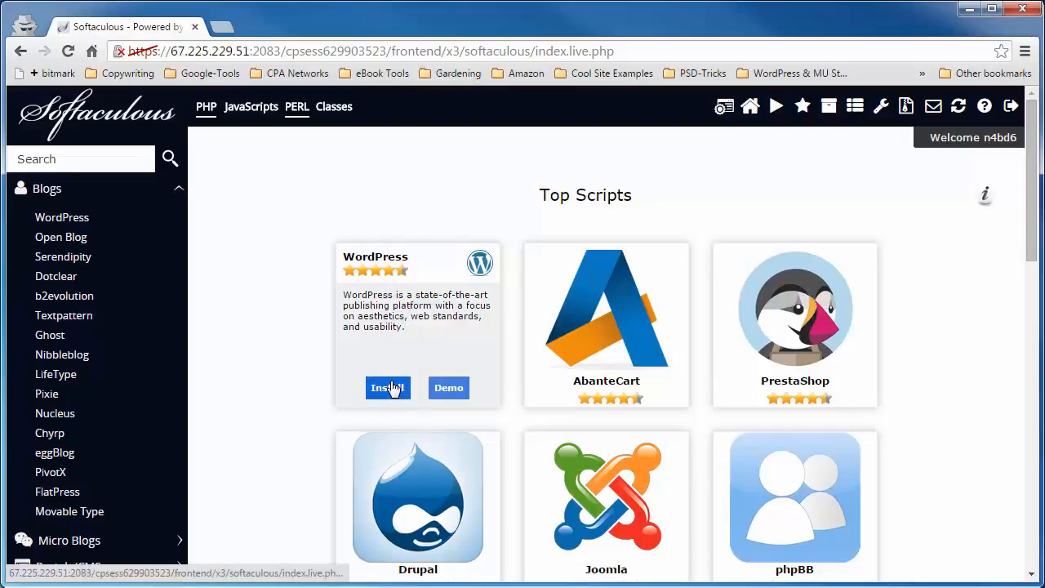
click(380, 314)
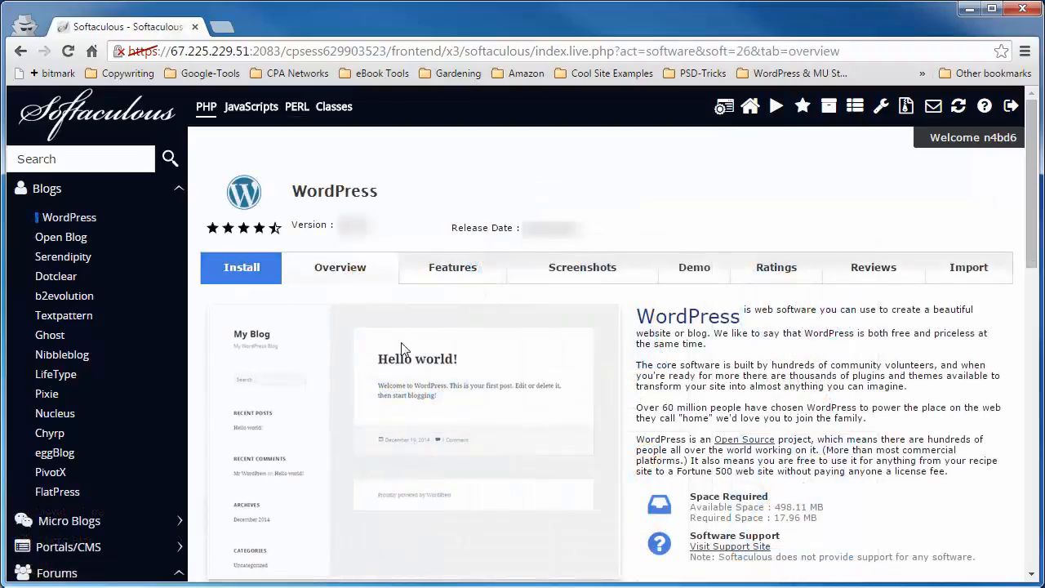
click(237, 269)
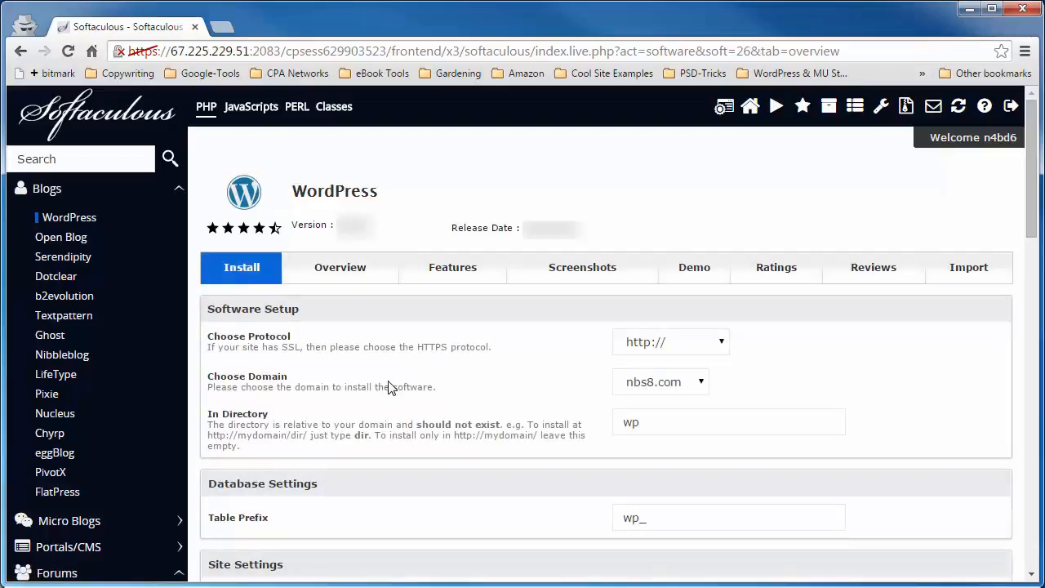
Delete 'wp' from the In Directory field so WordPress installs at the nbs8.com root
scroll(390, 388, down, 2)
click(620, 263)
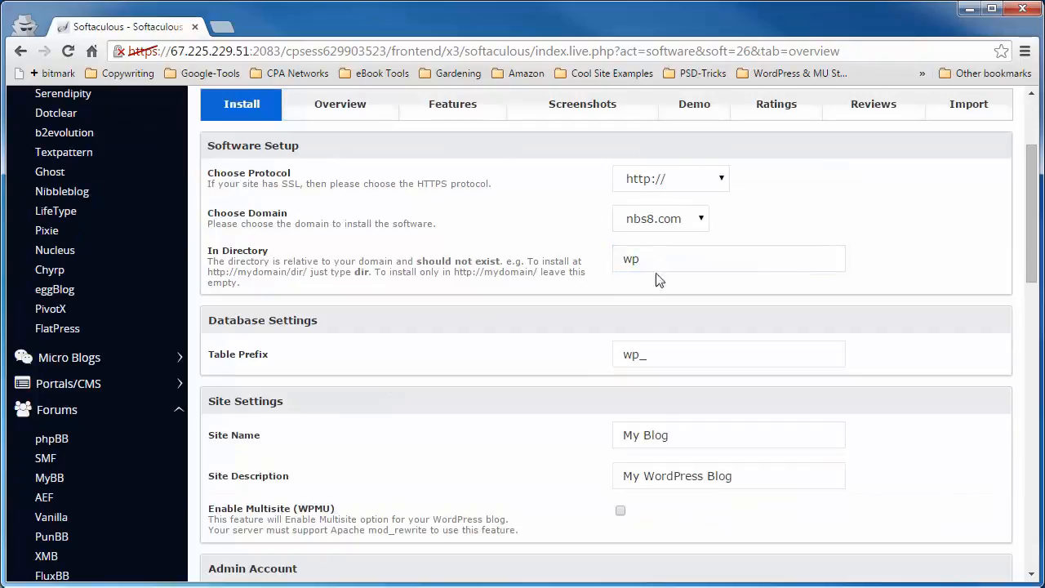
click(638, 260)
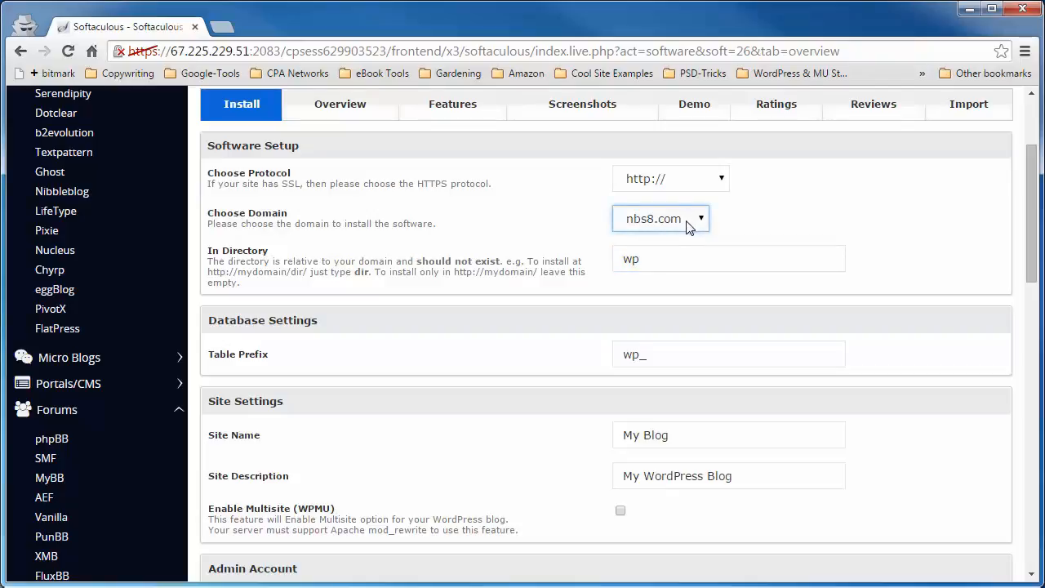
double_click(645, 259)
key(BackSpace)
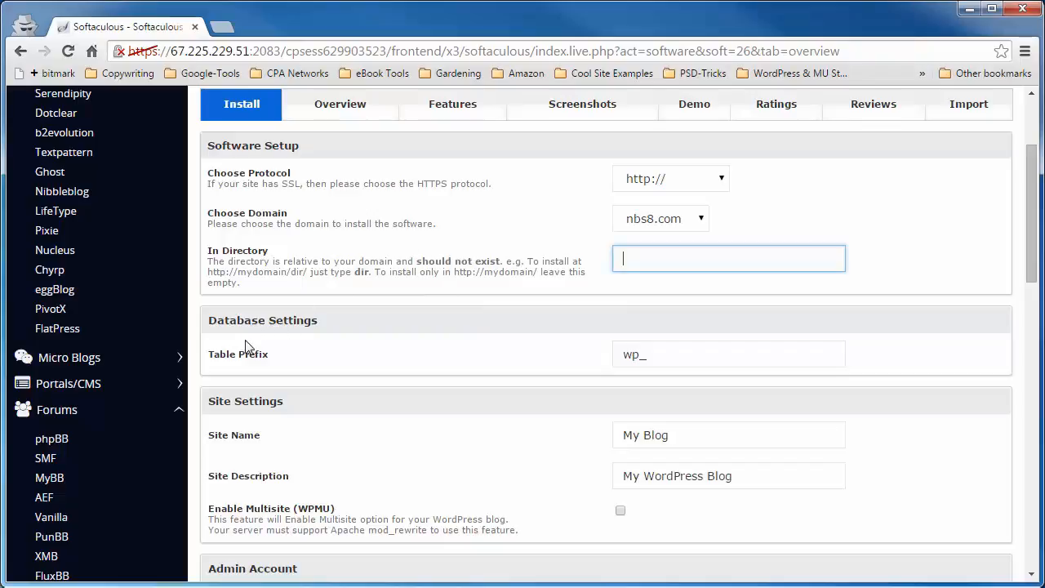
click(640, 353)
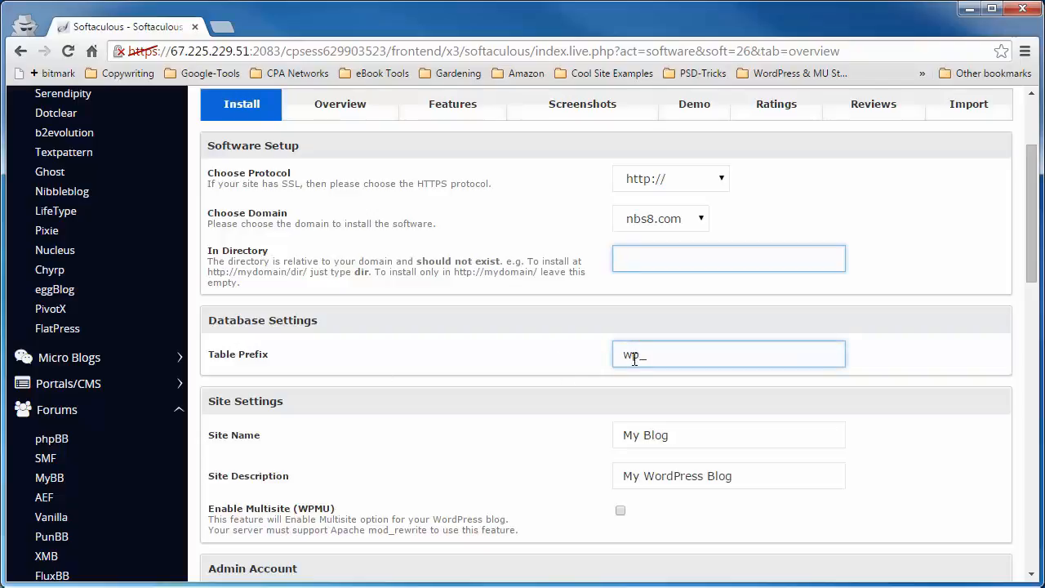
scroll(579, 379, down, 2)
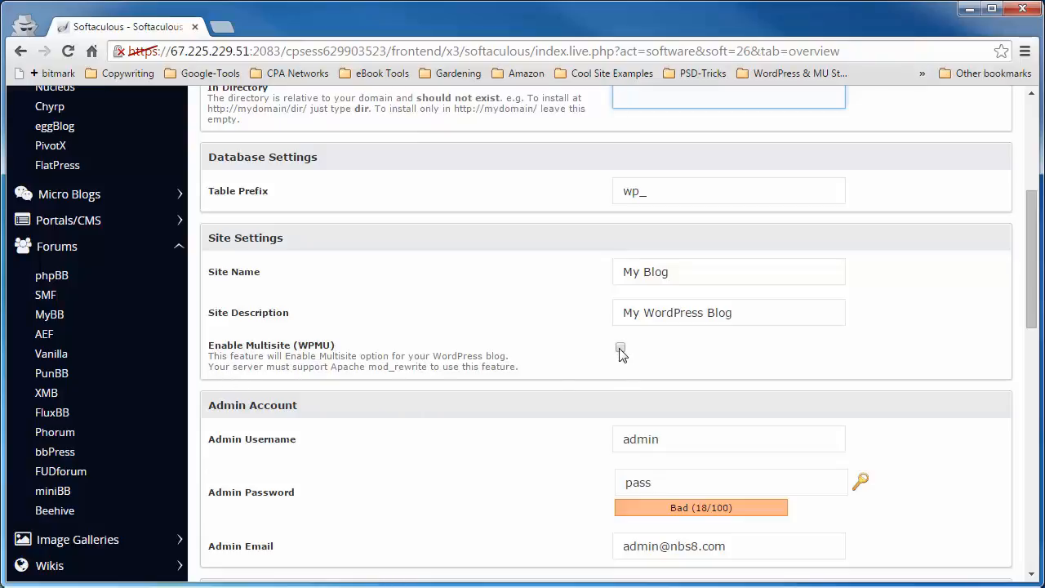
Replace the default 'admin' username with a new admin username
scroll(245, 433, down, 2)
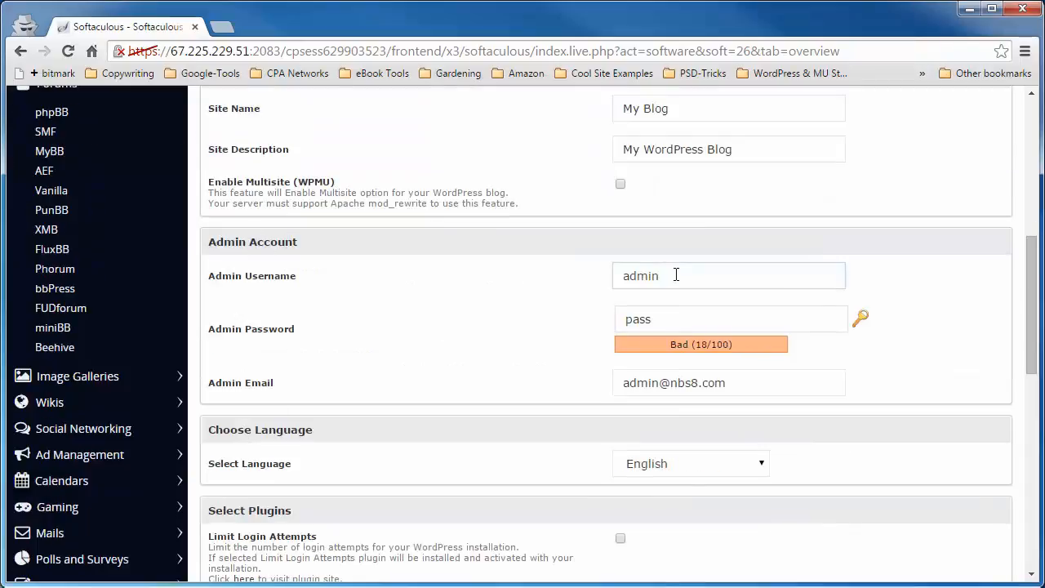
drag(674, 275, 581, 275)
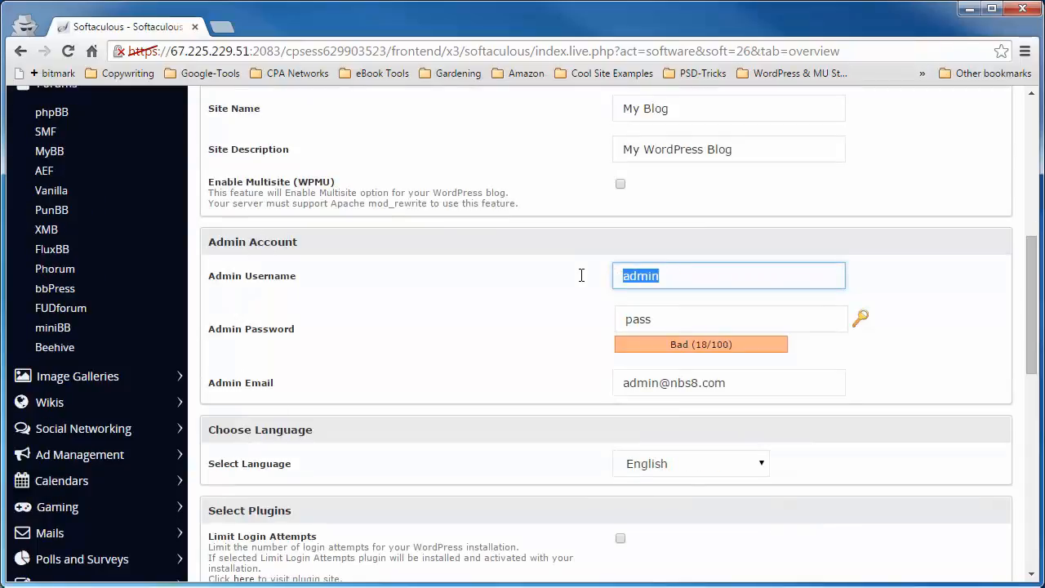
click(666, 277)
drag(666, 277, 599, 274)
text(tester-joe)
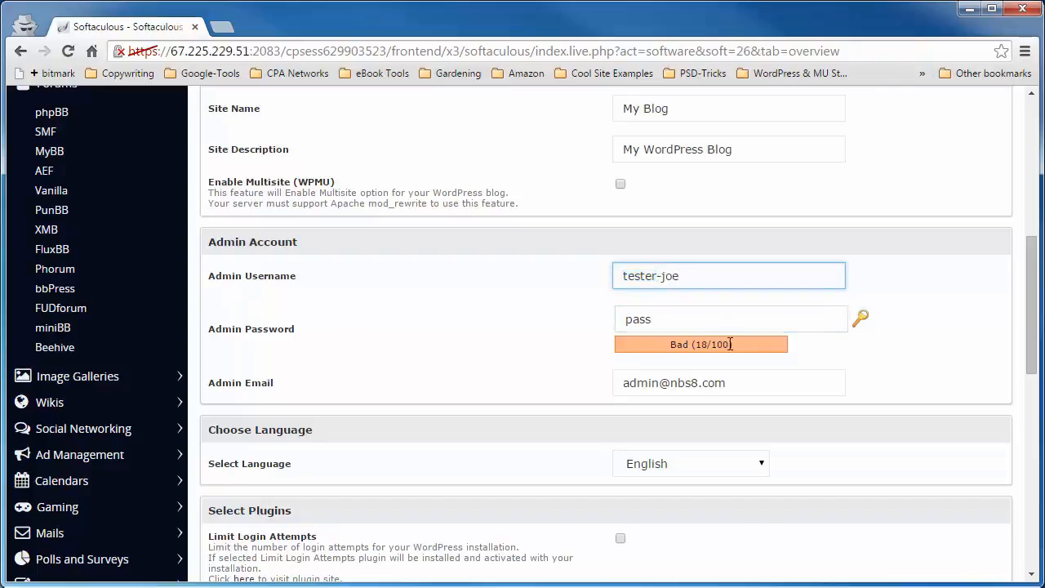
Generate a random admin password and append extra characters to make it Strong (100/100)
click(658, 320)
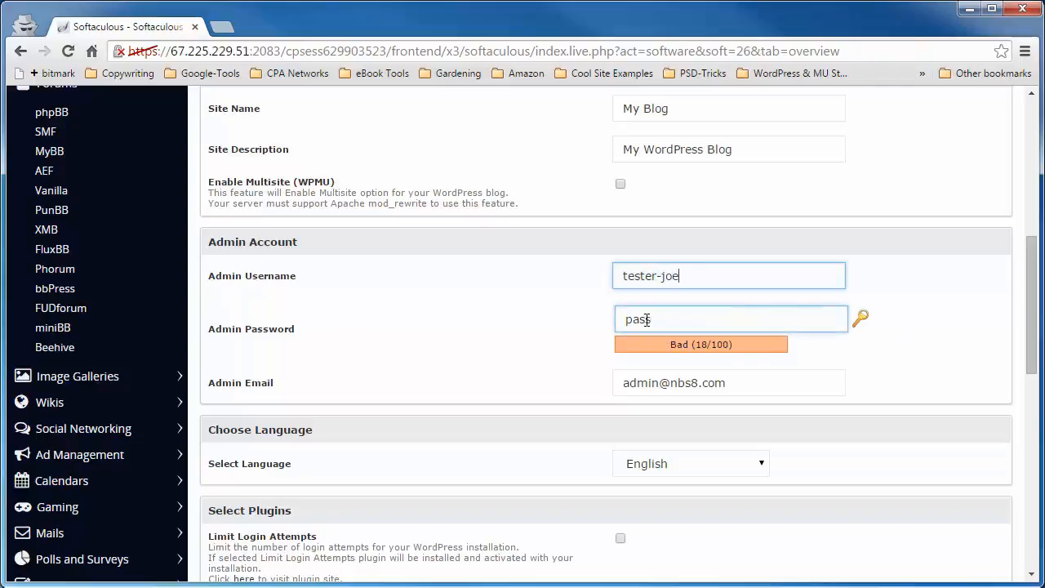
click(863, 323)
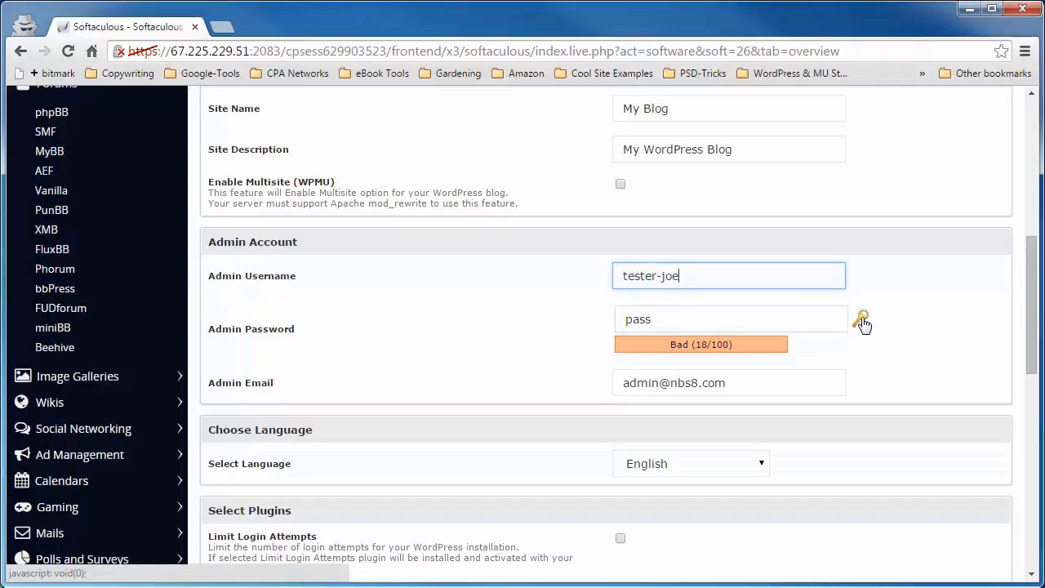
click(863, 323)
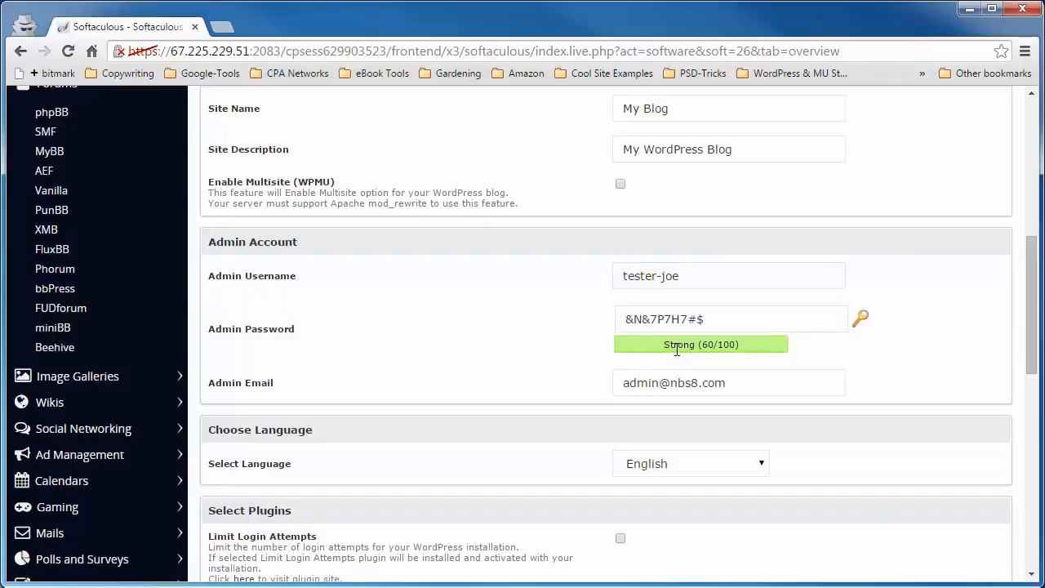
click(716, 319)
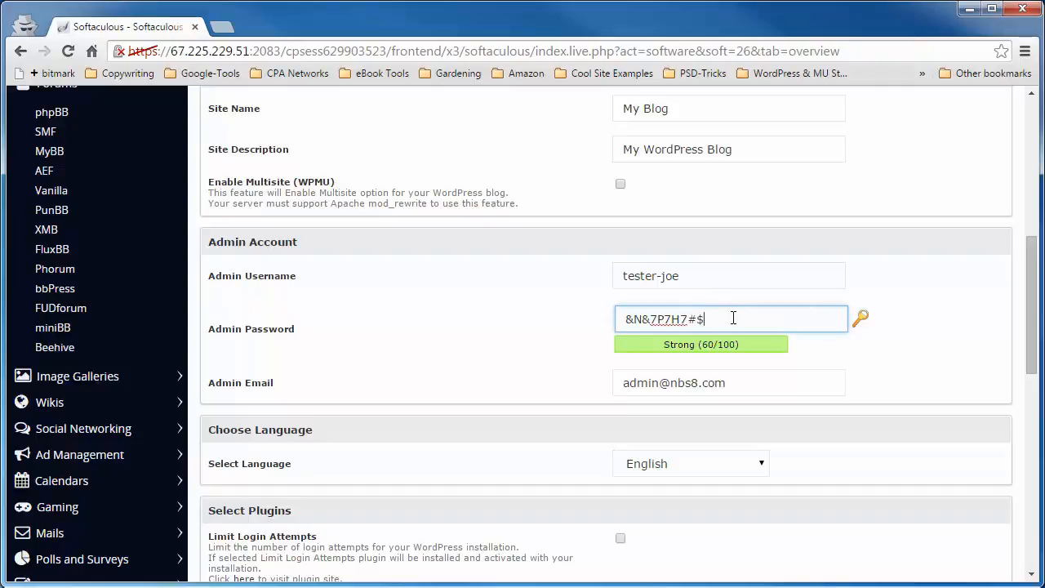
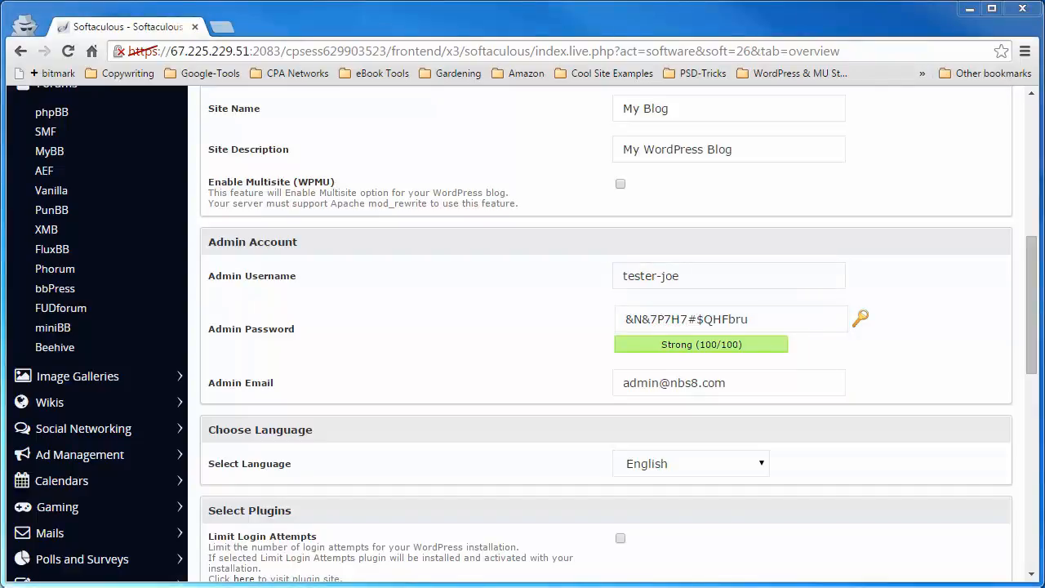
drag(1044, 155, 1037, 131)
Copy the new admin username into the Site Details notes in Notepad
click(695, 280)
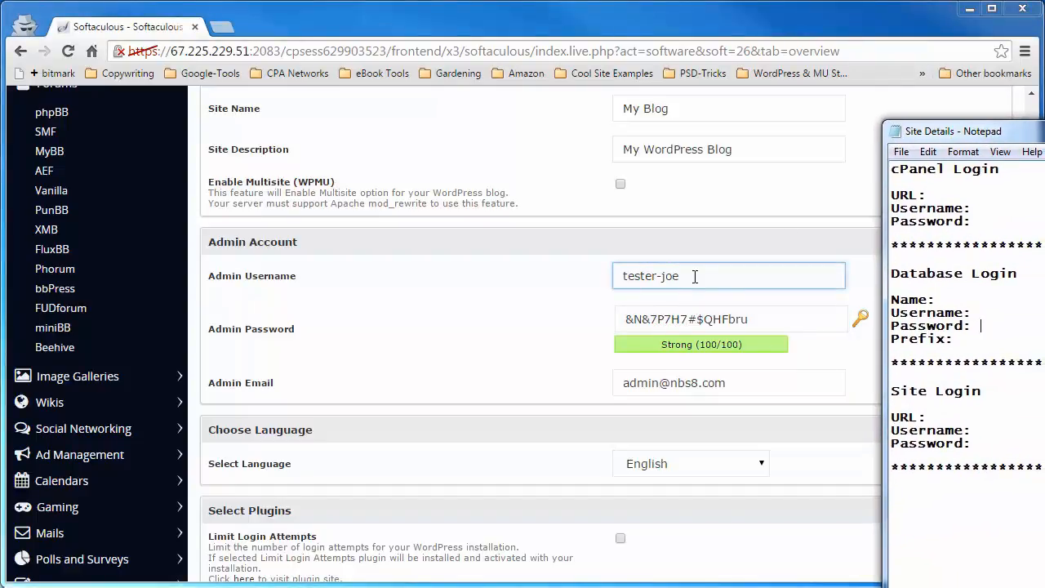
drag(696, 280, 620, 283)
key(ctrl+c)
key(alt+Tab)
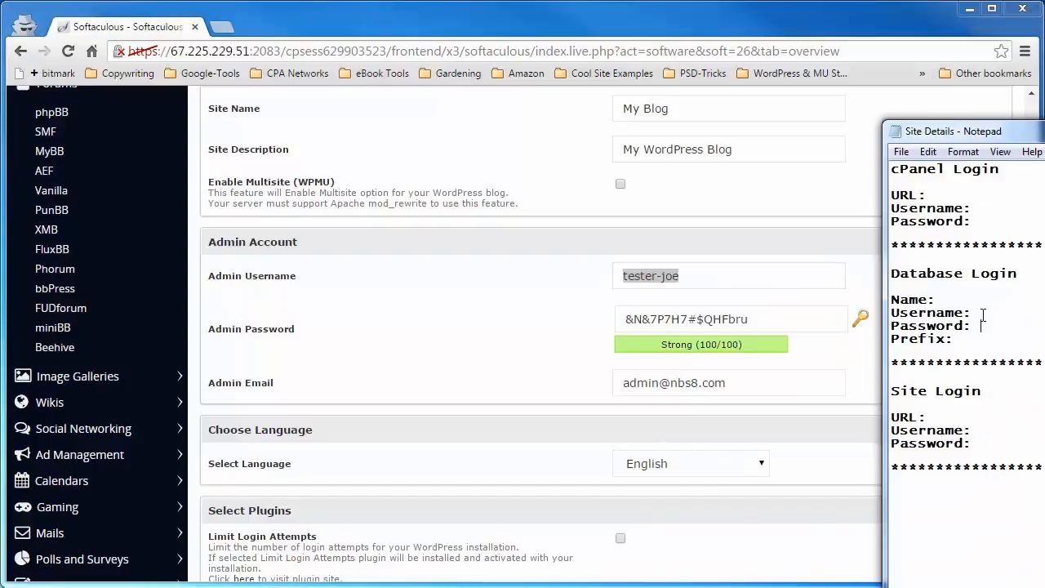
click(984, 311)
key(ctrl+v)
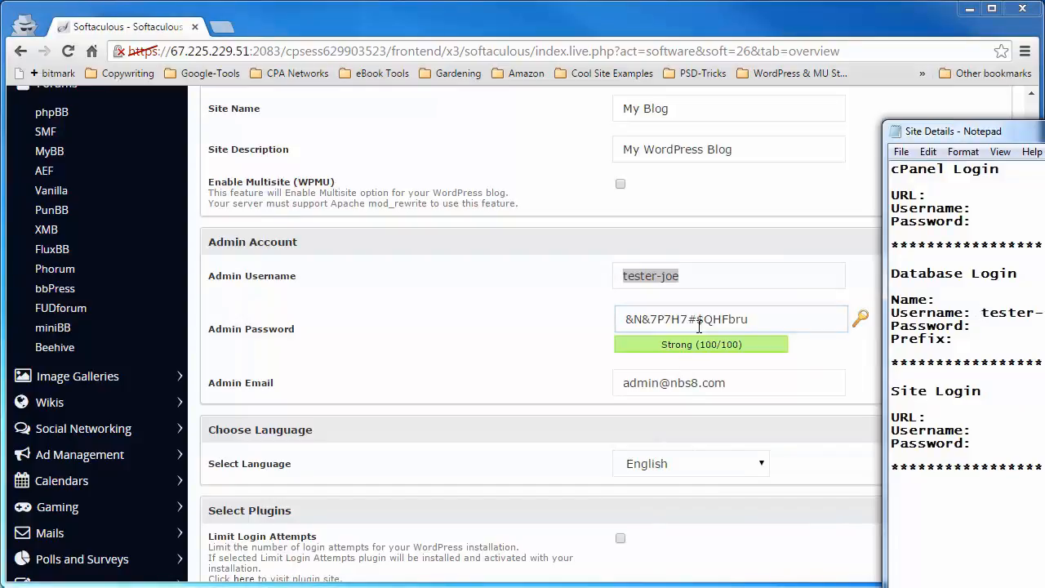
Copy the admin password into the notes after the Password label and move Notepad aside
triple_click(700, 324)
right_click(662, 319)
click(709, 403)
key(alt+Tab)
click(986, 328)
key(ctrl+v)
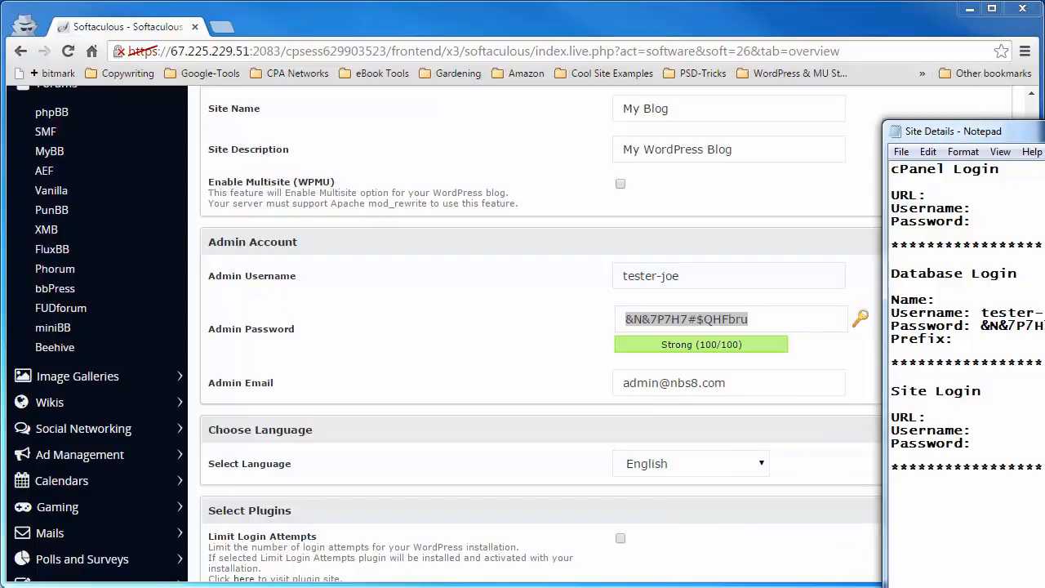
drag(1027, 132, 1044, 132)
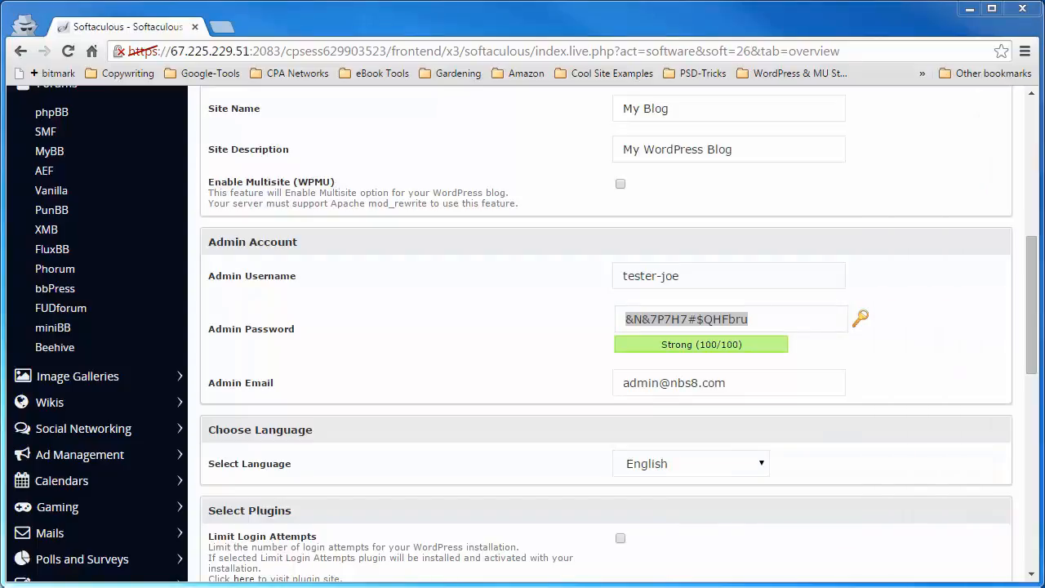
click(635, 383)
Change the admin e-mail's mailbox name to 'support' and tick the Limit Login Attempts plugin
drag(659, 383, 621, 383)
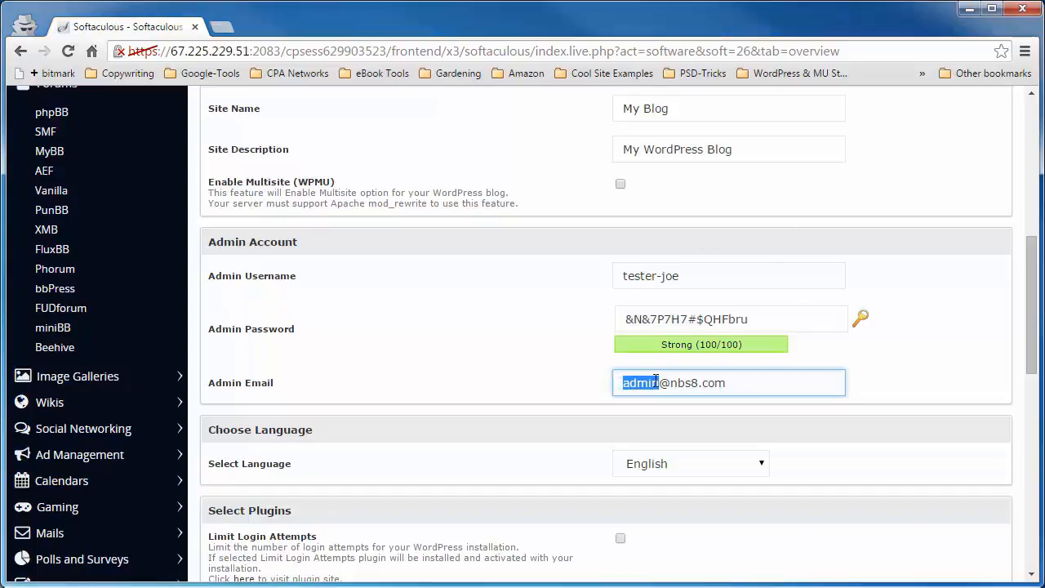
text(support)
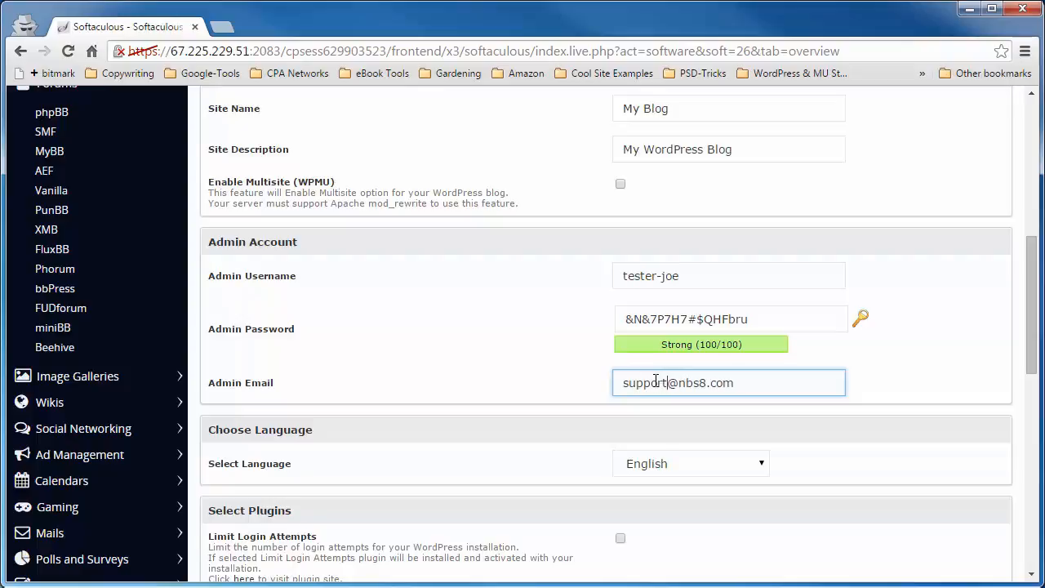
scroll(547, 415, down, 3)
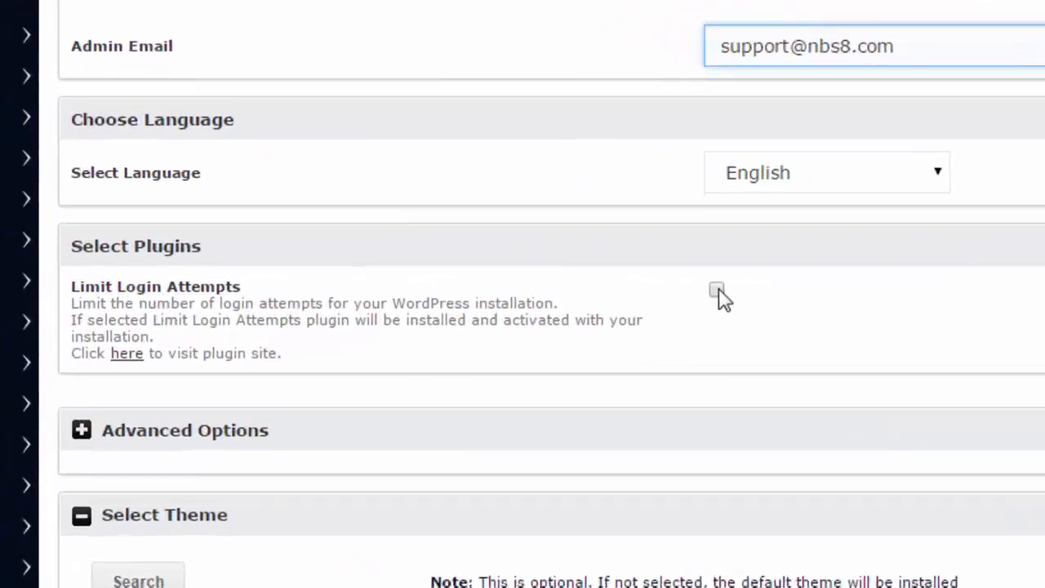
click(716, 292)
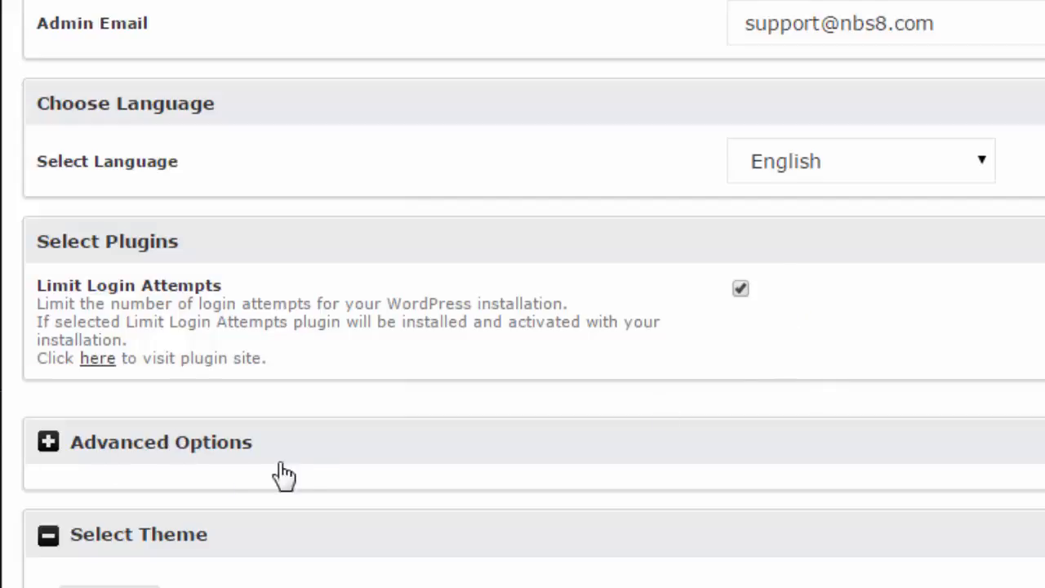
Expand Advanced Options and set automated backups to run Once a week
click(322, 455)
scroll(323, 455, down, 5)
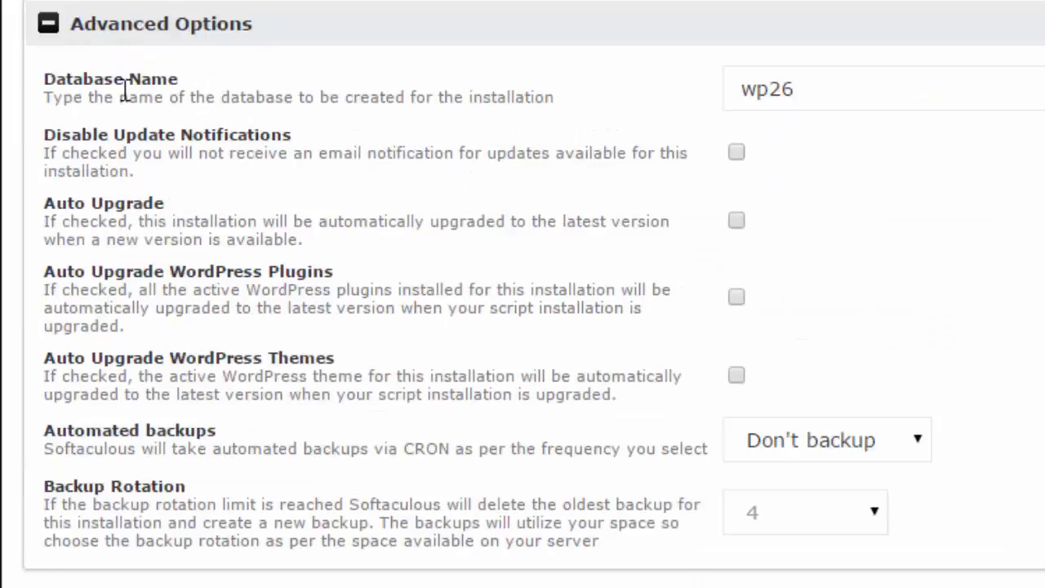
click(851, 85)
click(906, 450)
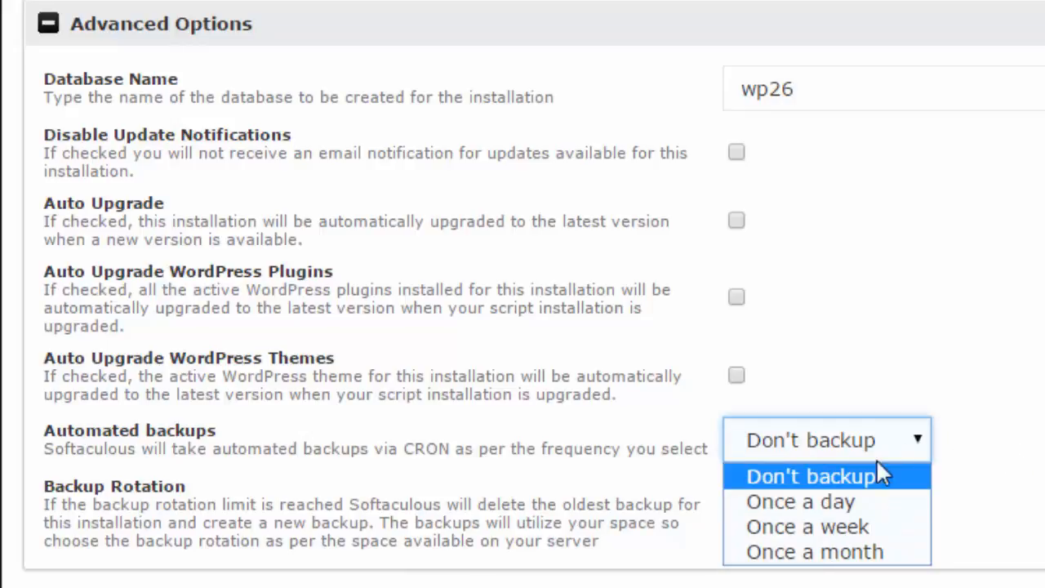
click(863, 526)
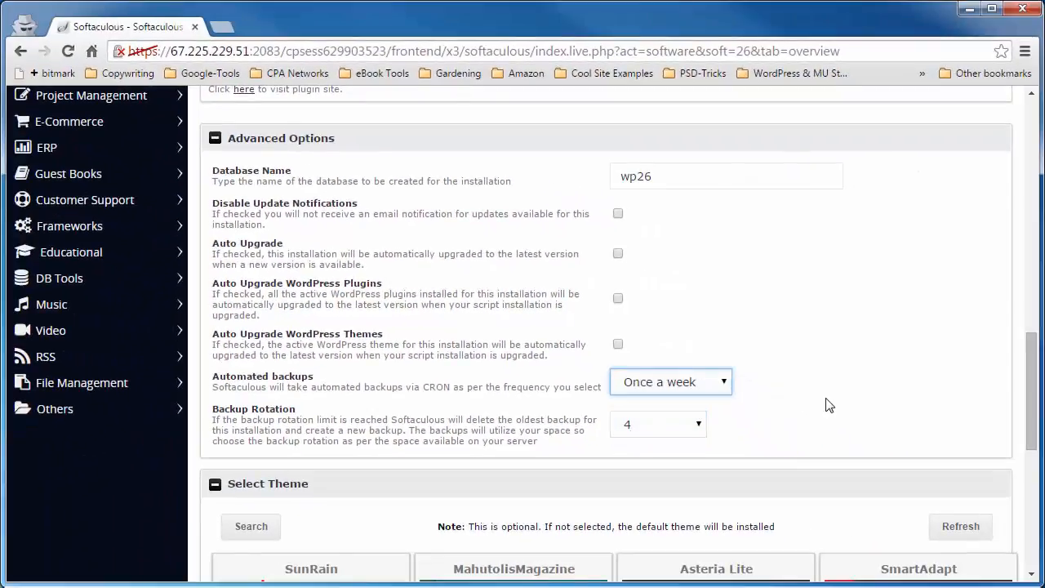
Scroll to the bottom of the form and install WordPress on nbs8.com
scroll(914, 440, down, 4)
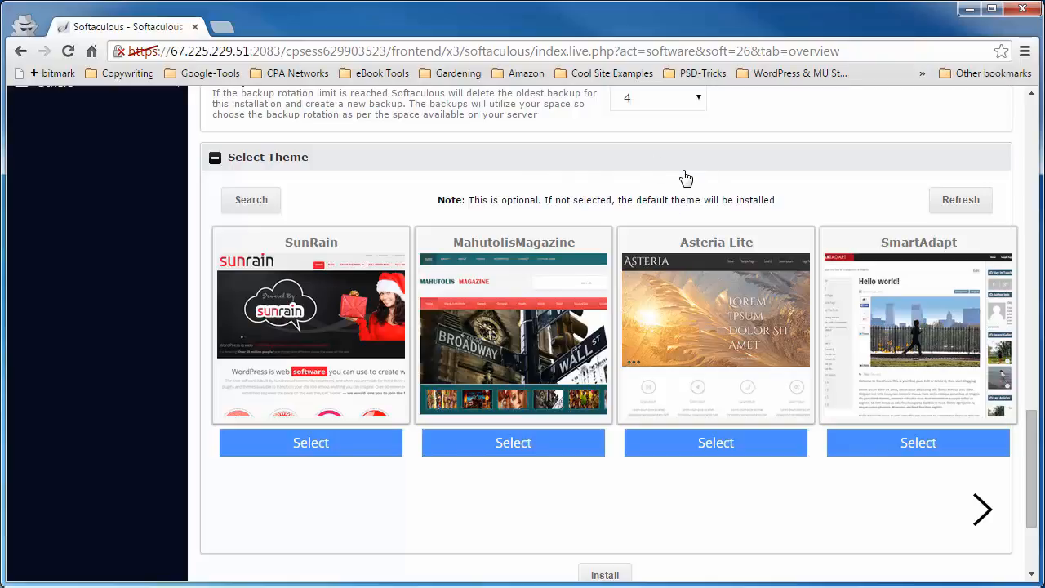
scroll(624, 503, down, 2)
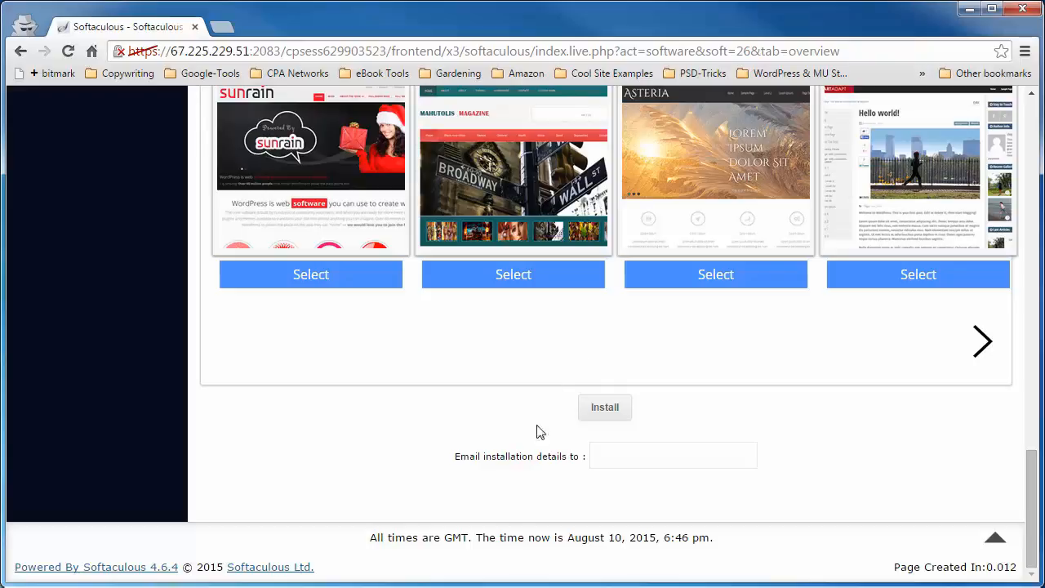
click(628, 456)
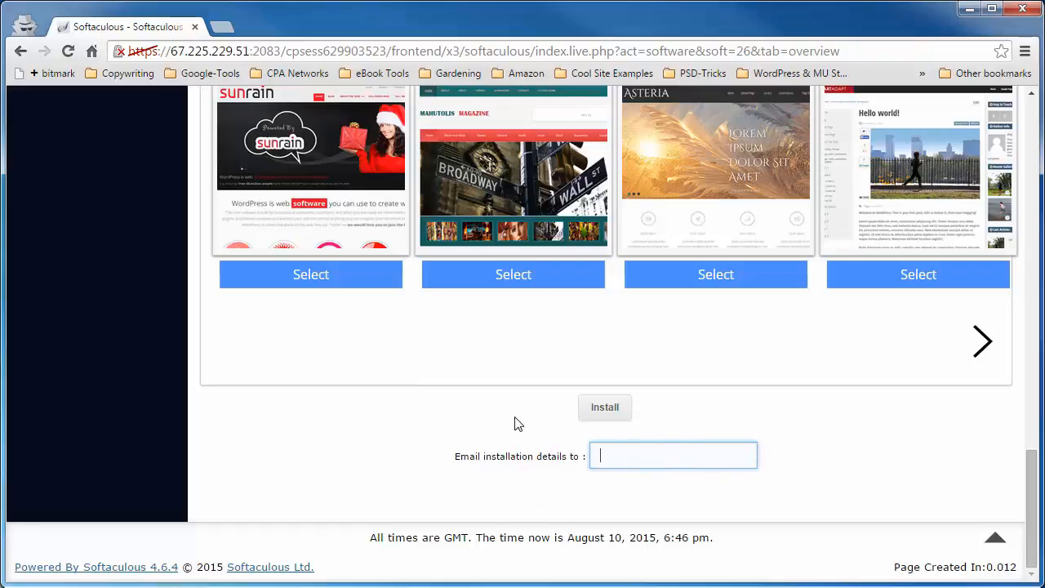
click(602, 412)
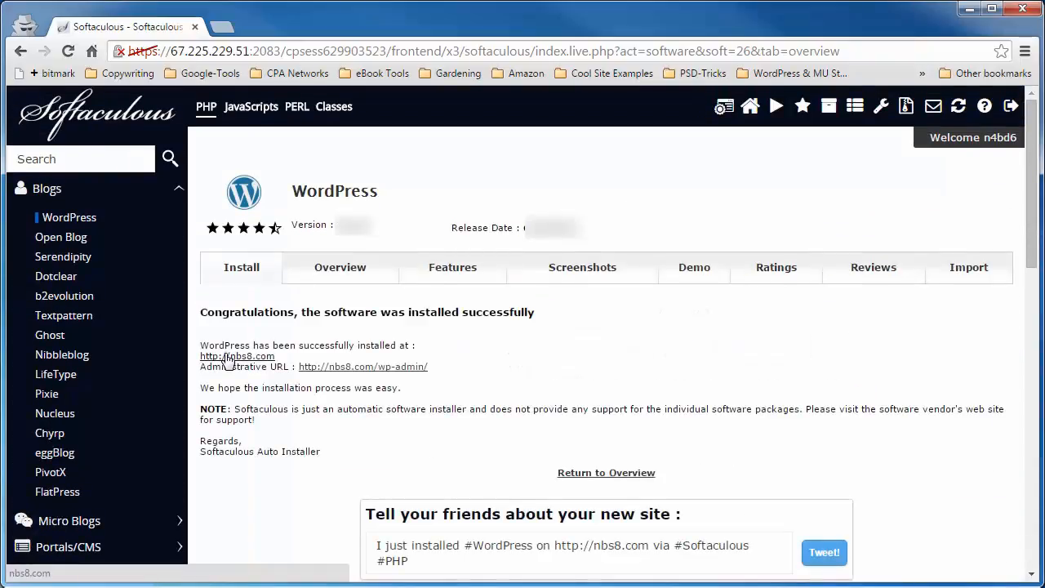
click(229, 358)
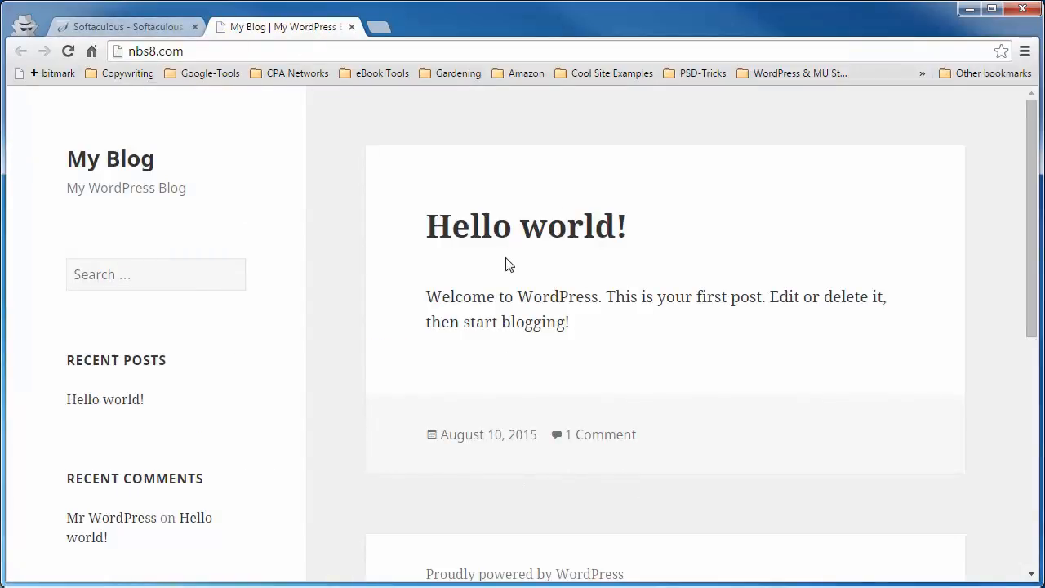
click(157, 26)
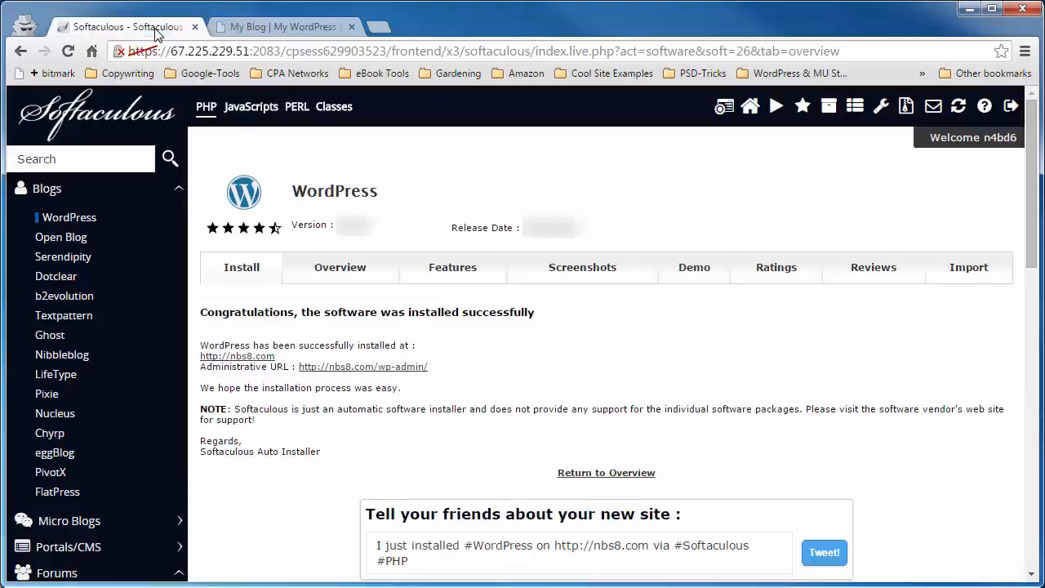
click(367, 367)
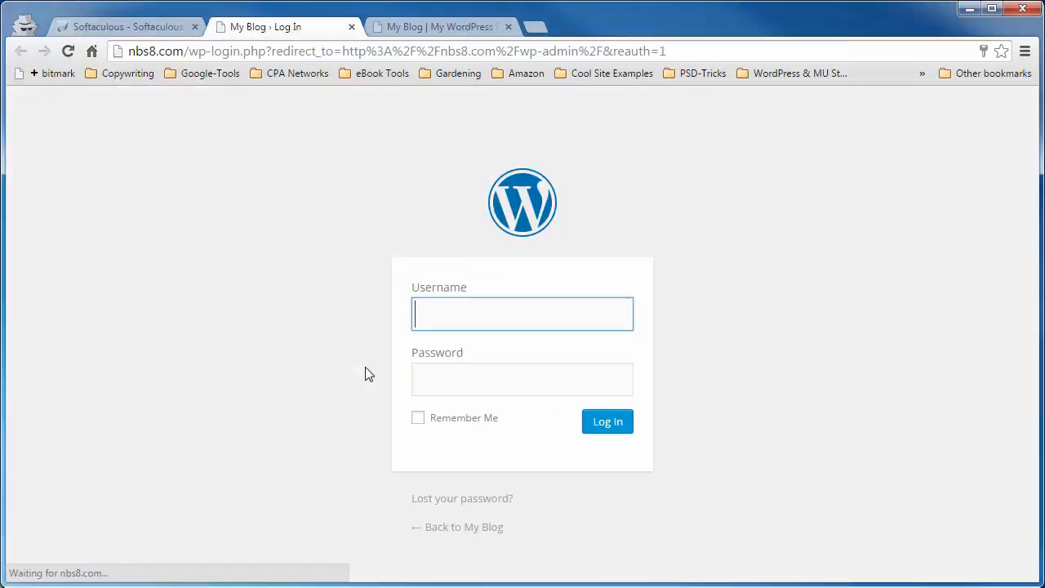
Paste the admin username and password into the WordPress login form and log in
right_click(466, 312)
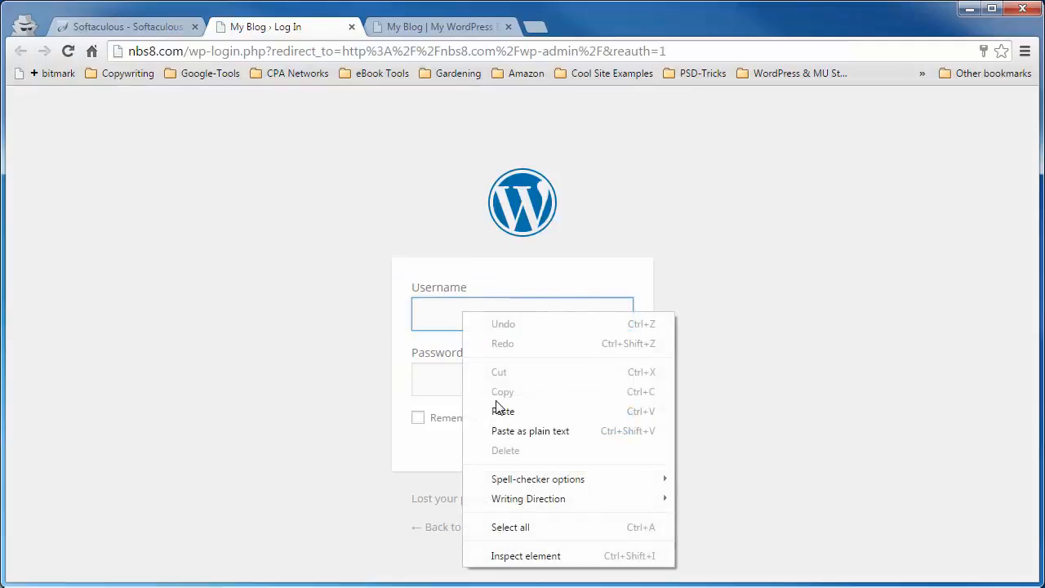
click(501, 411)
click(444, 383)
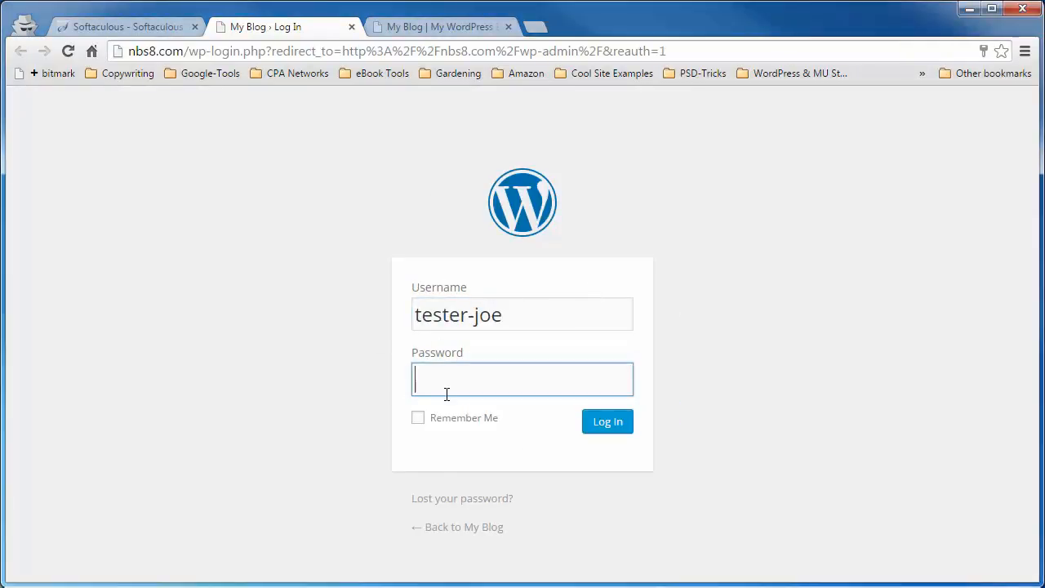
key(ctrl+v)
click(607, 422)
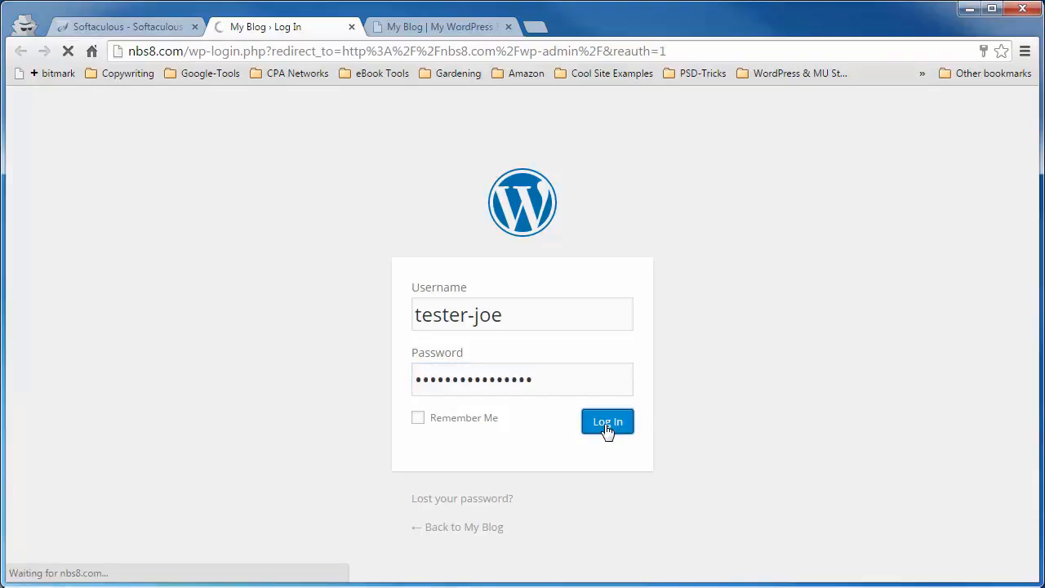